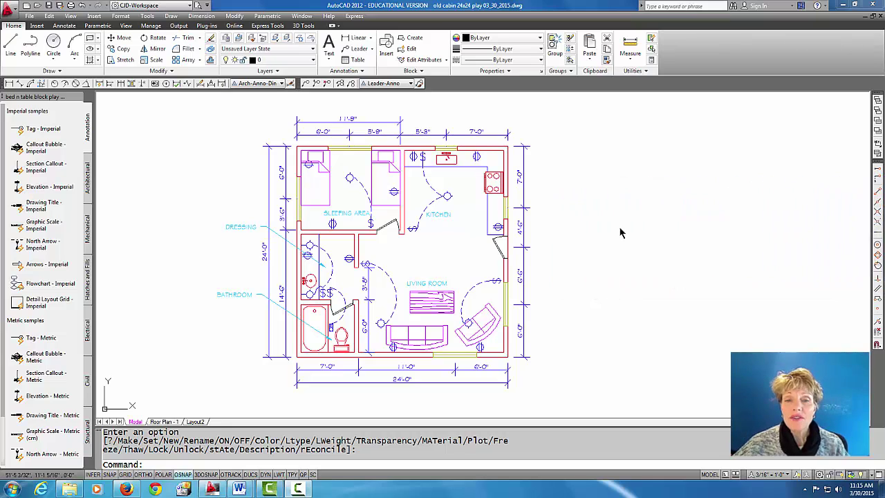
Make wall-hatch the current layer from the Layers panel dropdown
click(312, 61)
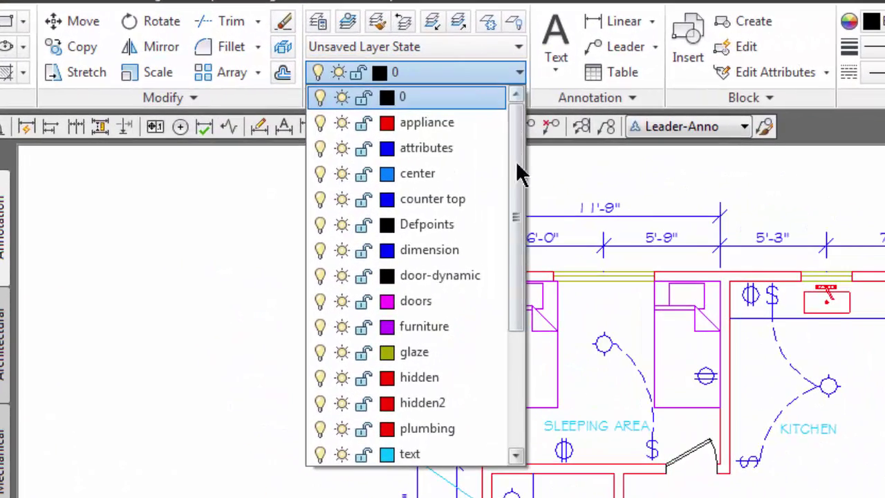
drag(515, 259, 516, 411)
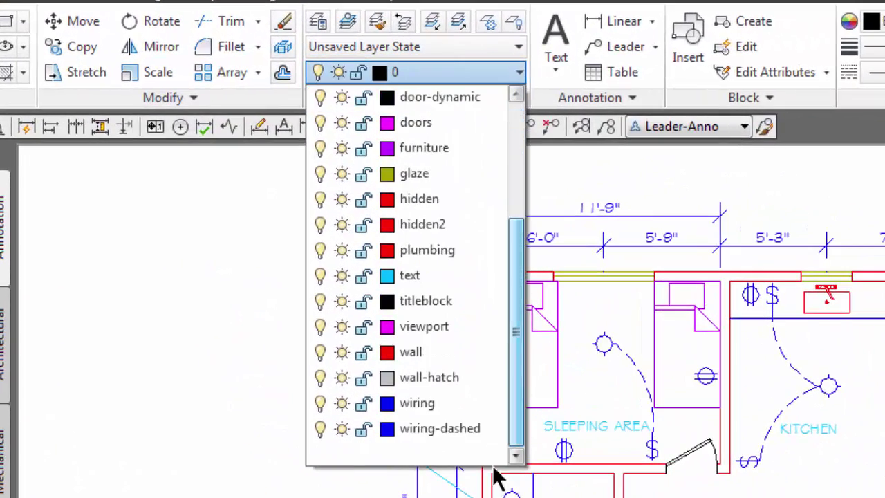
click(415, 380)
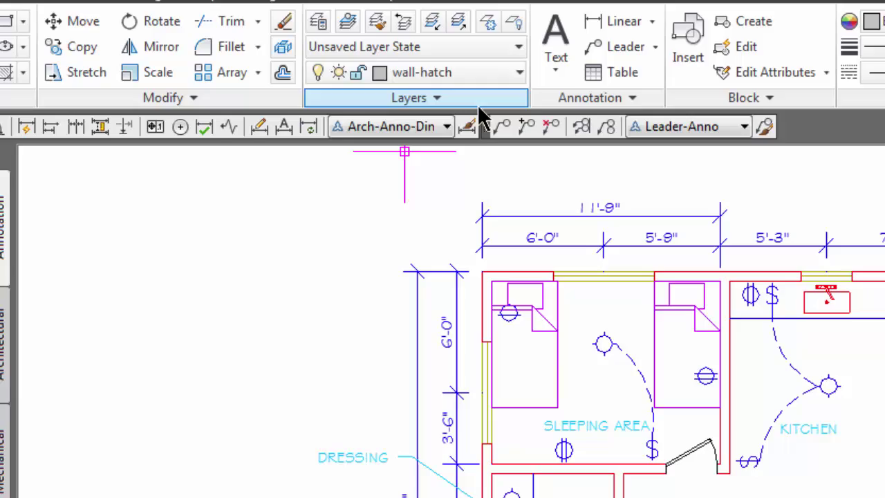
scroll(741, 497, up, 1)
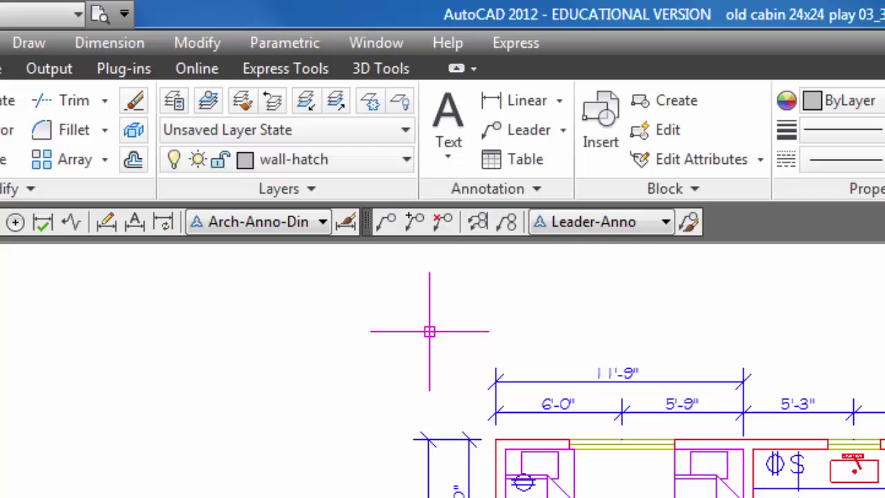
Freeze the dimension, text, wiring and furniture layers by picking their objects with LAYFRZ
click(370, 103)
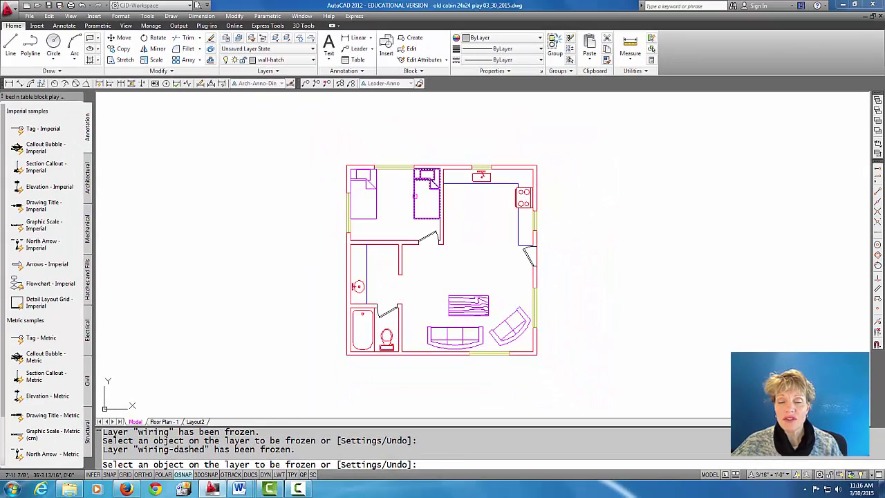
click(415, 196)
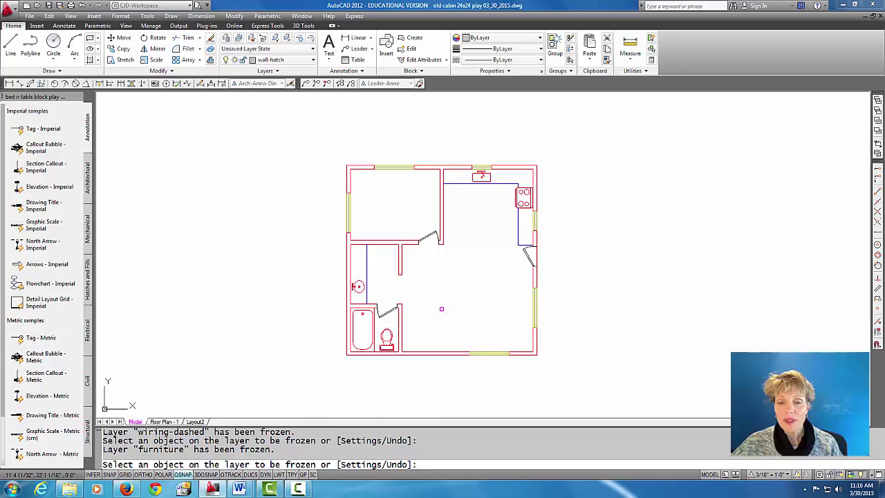
key(Return)
middle_drag(451, 296, 419, 293)
scroll(420, 293, up, 1)
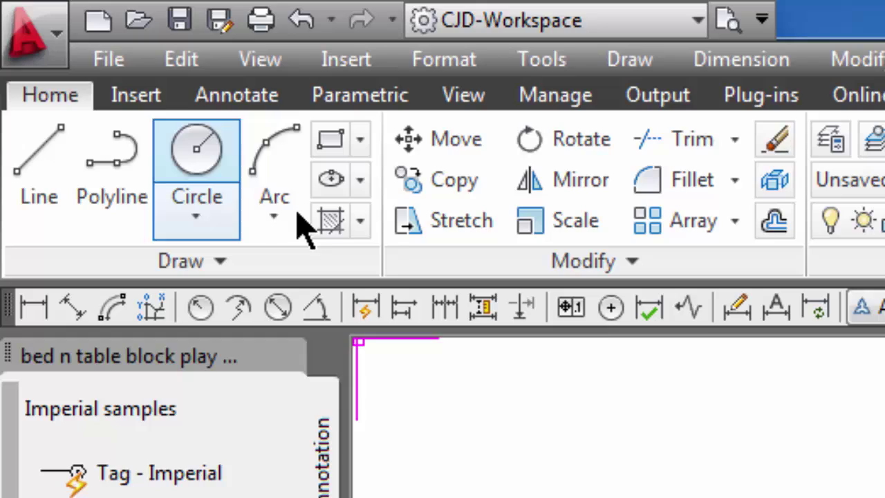
Start a new hatch and choose the SOLID pattern from the pattern gallery
click(325, 223)
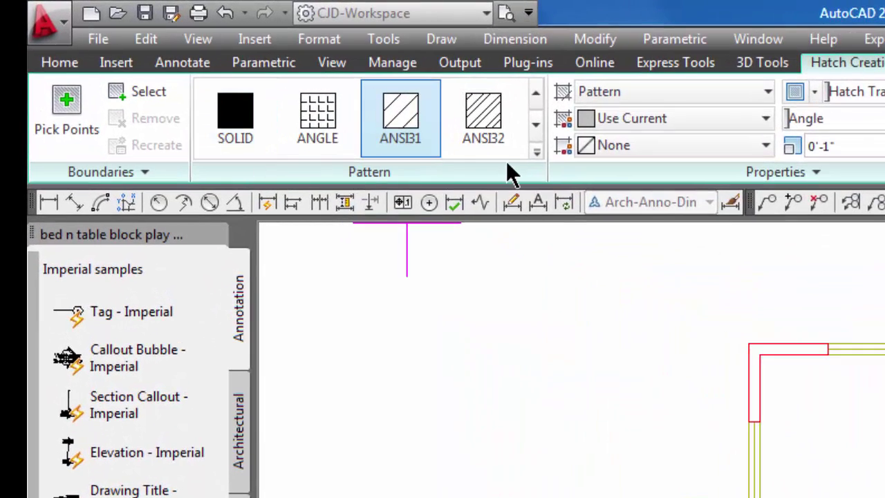
click(535, 124)
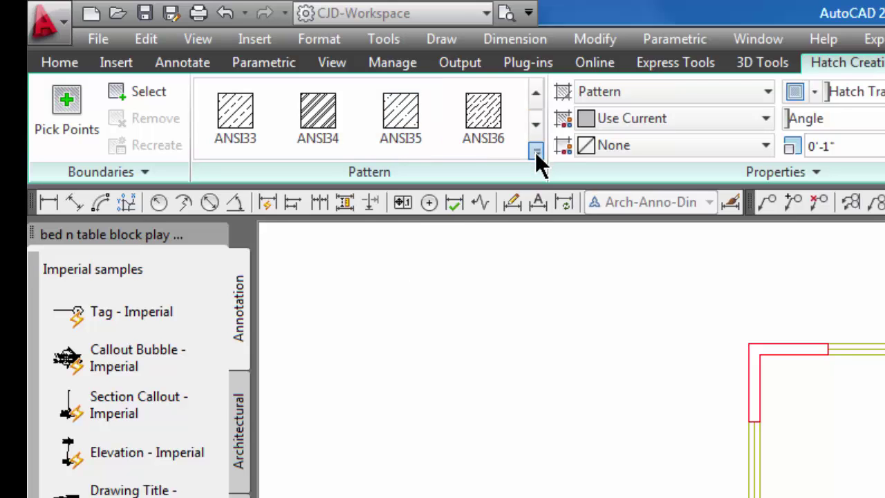
click(536, 151)
scroll(530, 166, down, 3)
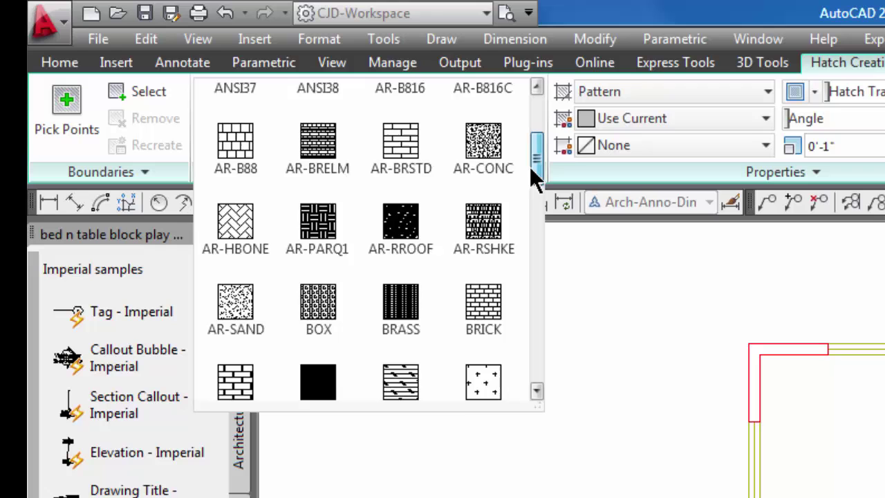
mouse_move(530, 166)
mouse_down()
mouse_move(537, 207)
mouse_move(538, 116)
mouse_up()
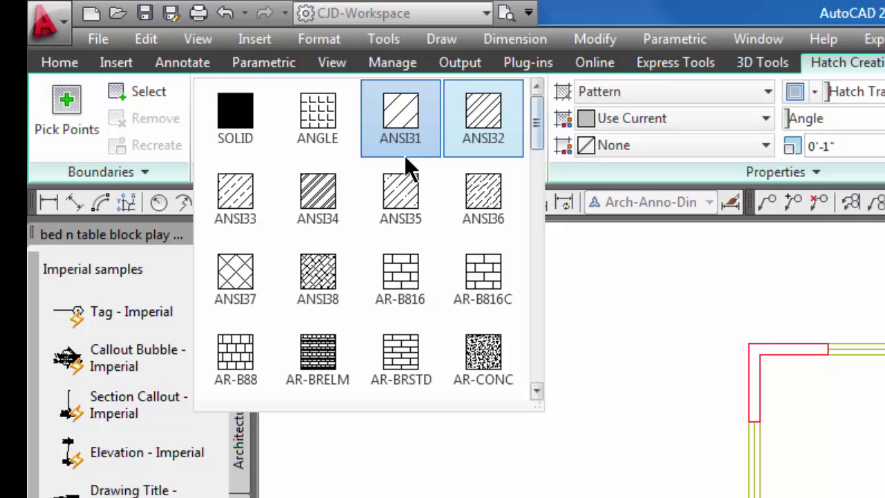
click(231, 117)
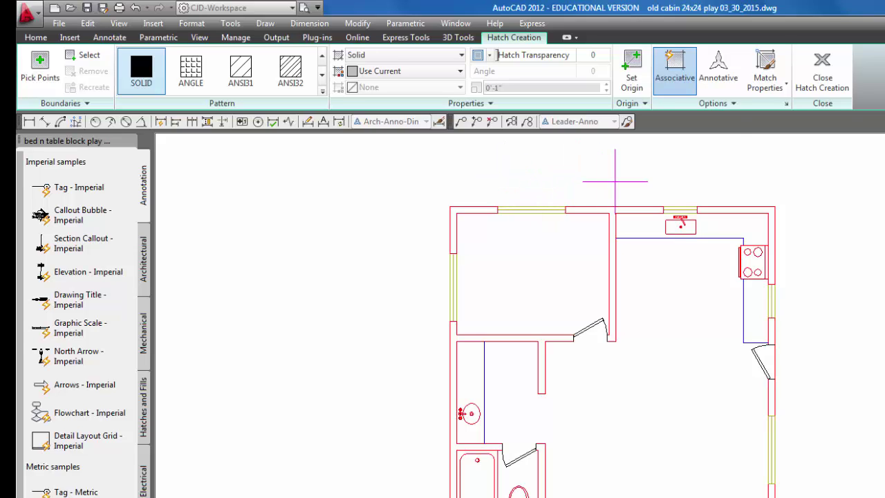
Turn on Create Separate Hatches in the hatch Options panel
click(732, 104)
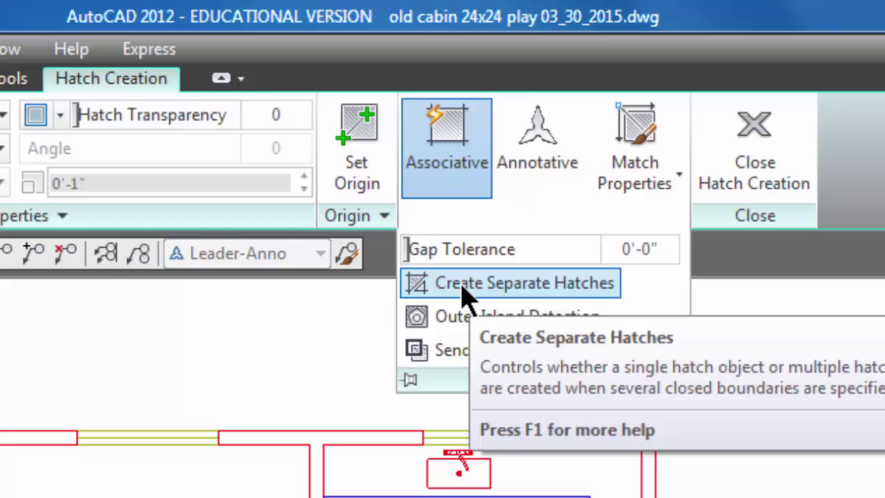
click(510, 297)
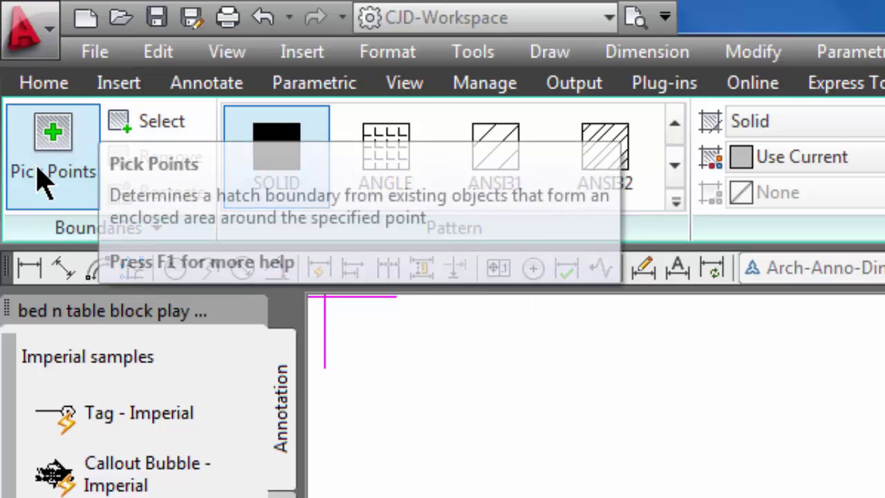
Begin picking hatch areas and zoom in on the top-left wall corner
click(49, 148)
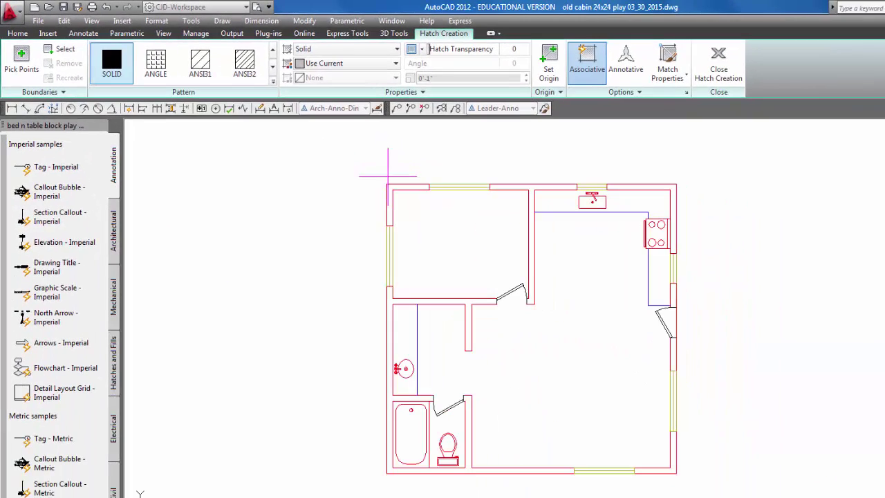
scroll(397, 197, up, 6)
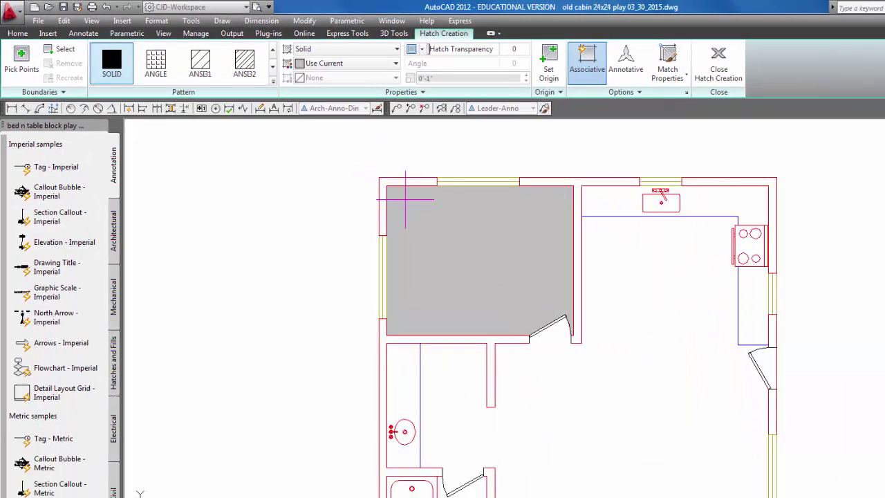
scroll(394, 192, down, 5)
scroll(371, 168, up, 3)
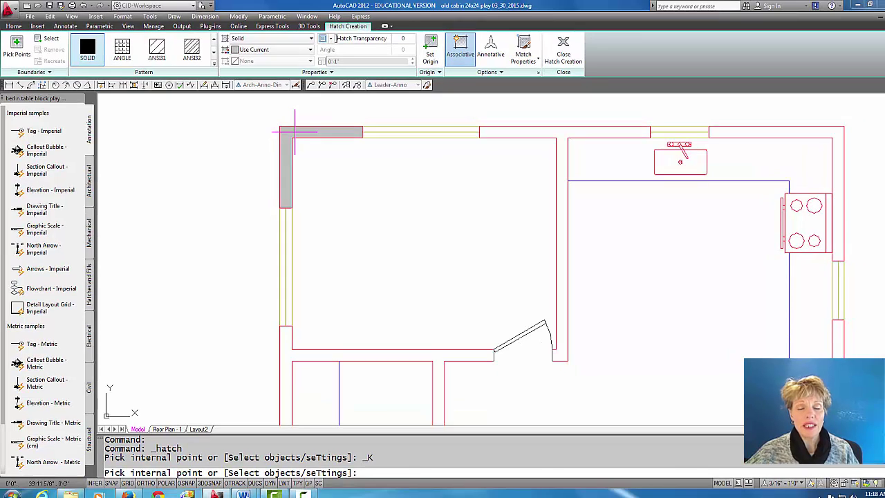
Fill the top-left L, top-centre T and top-right L wall sections with solid hatch
click(294, 131)
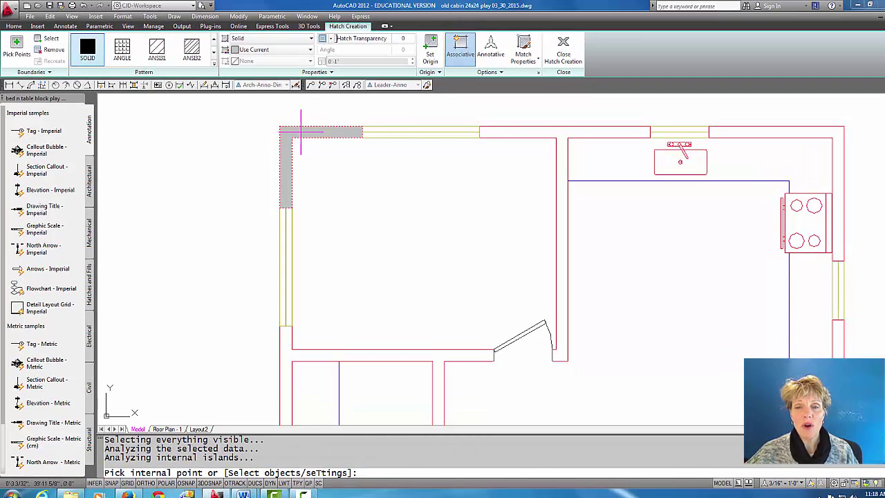
click(532, 131)
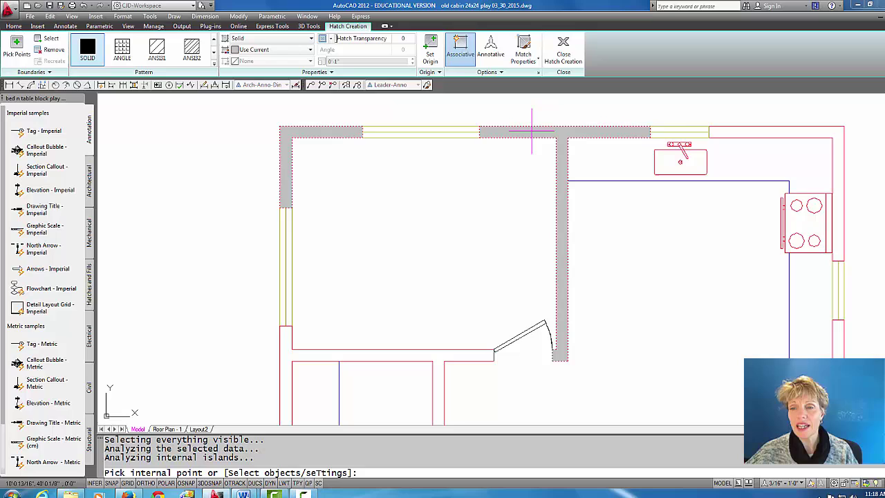
click(760, 131)
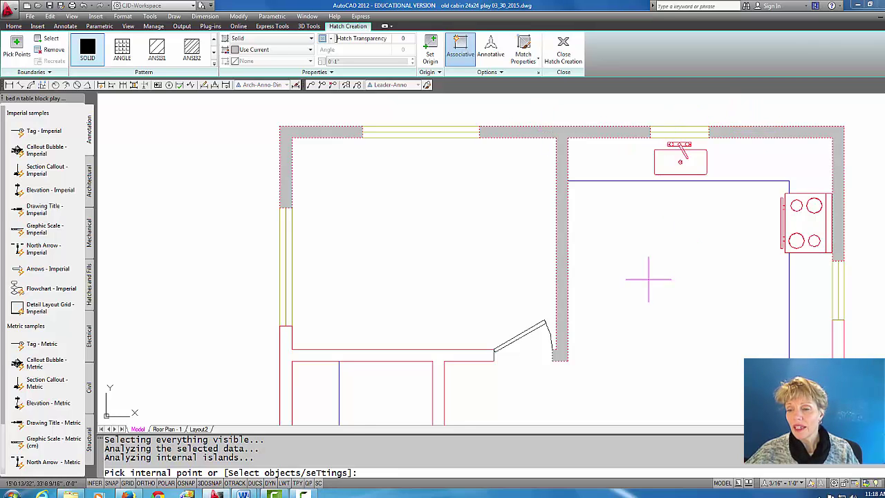
Fill the lower-right corner, bathroom and remaining wall sections, then finish the hatch
scroll(648, 279, down, 2)
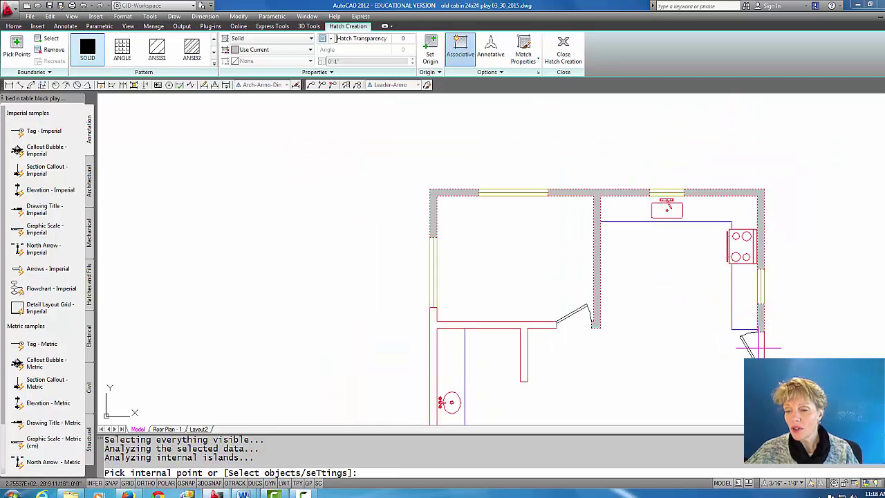
middle_drag(642, 396, 569, 284)
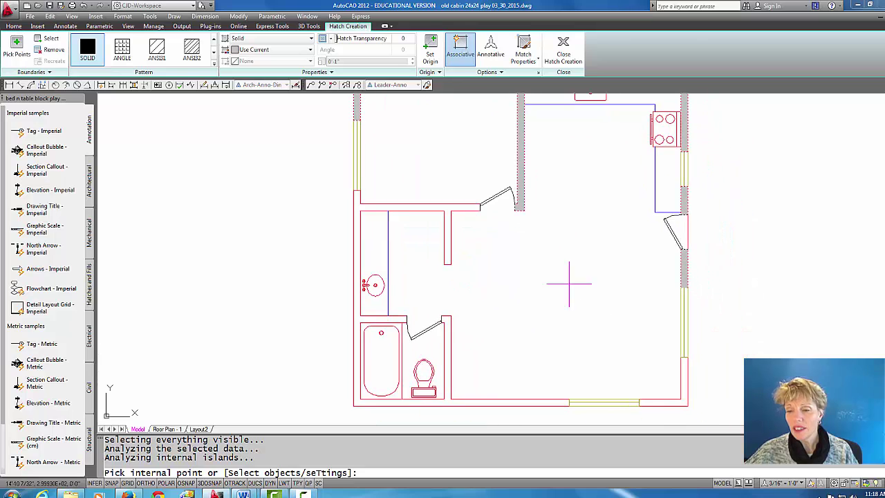
click(686, 391)
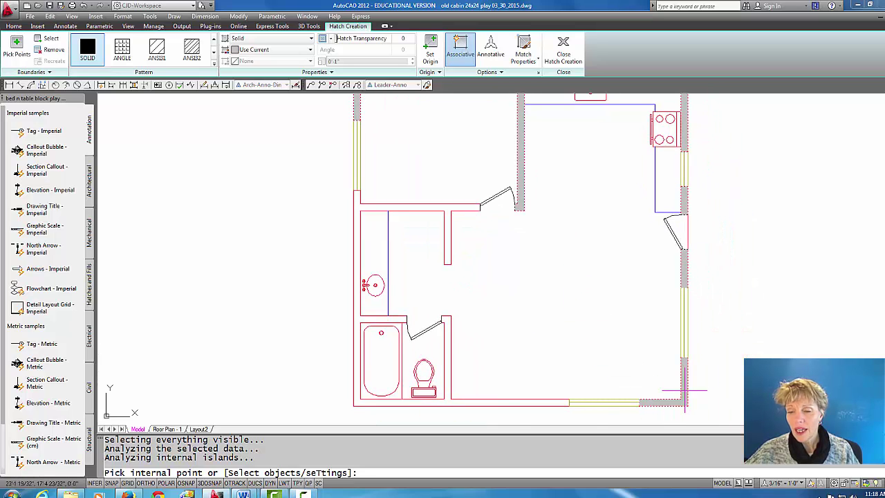
click(476, 402)
middle_drag(479, 238, 454, 305)
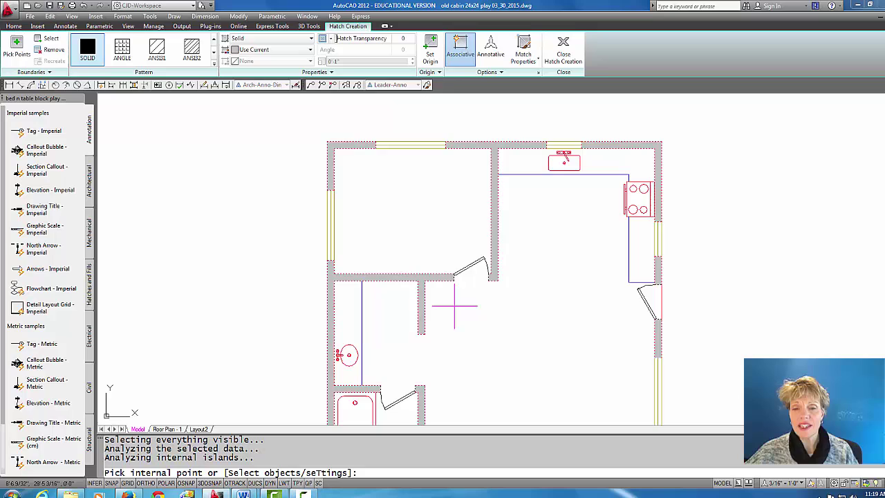
scroll(455, 305, down, 2)
click(491, 255)
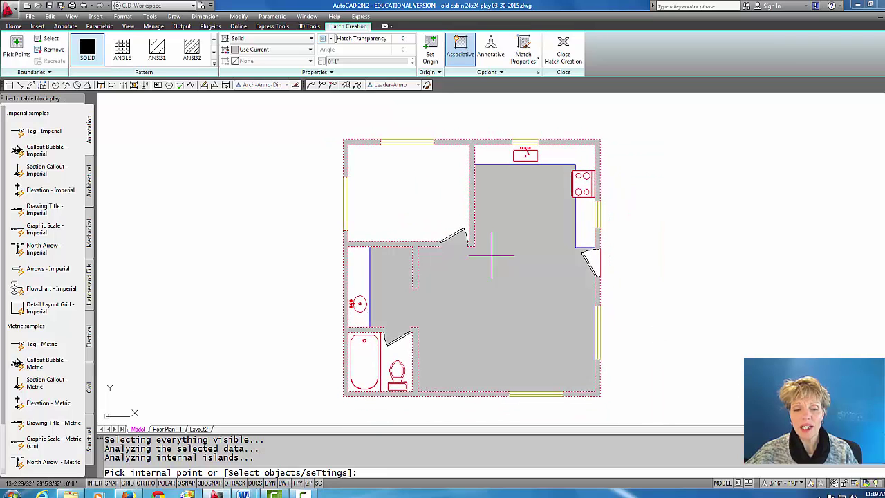
key(Return)
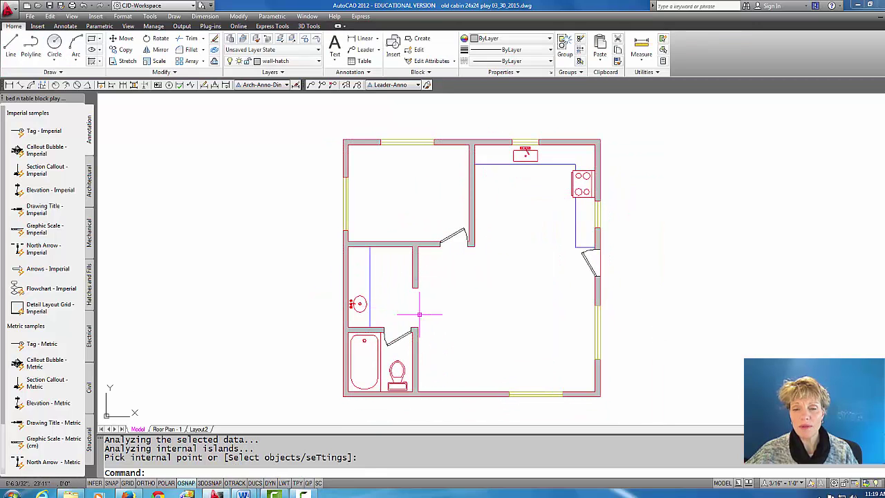
middle_drag(452, 321, 438, 306)
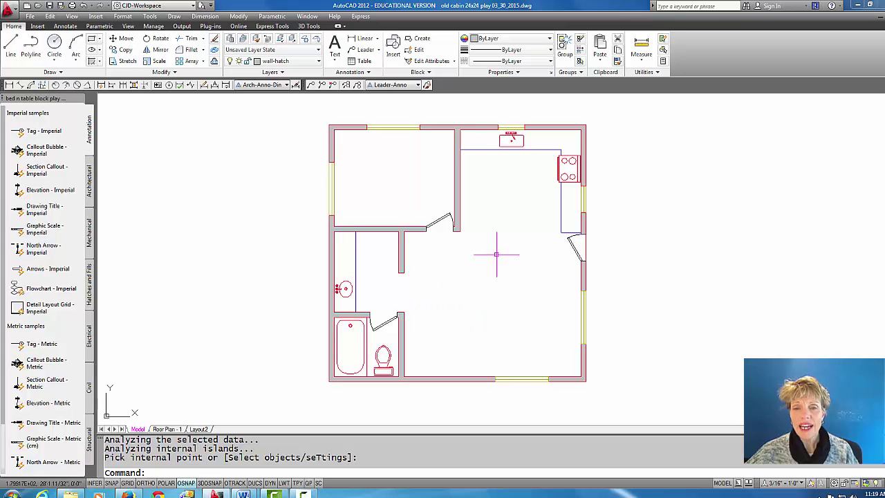
middle_drag(496, 255, 494, 275)
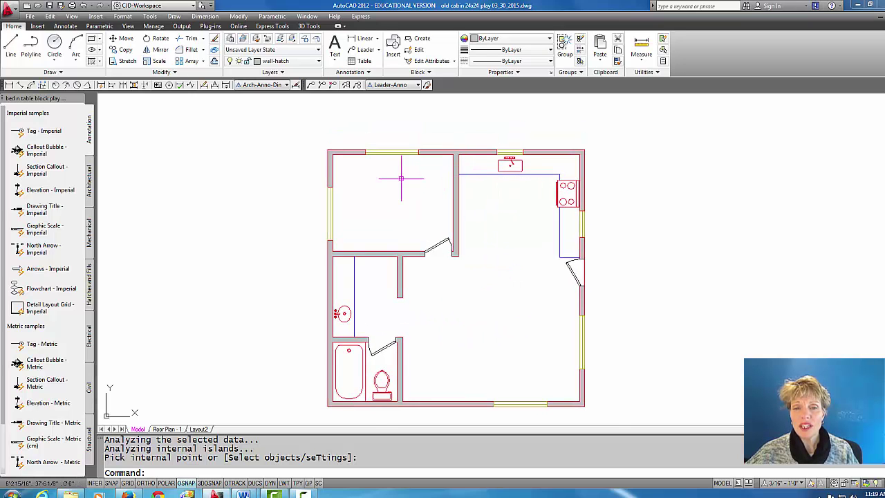
scroll(376, 178, up, 1)
click(469, 148)
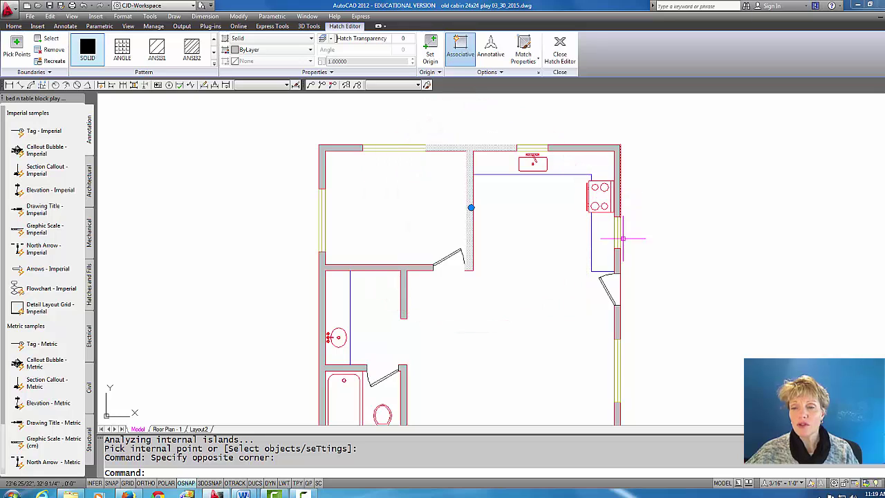
scroll(495, 281, down, 1)
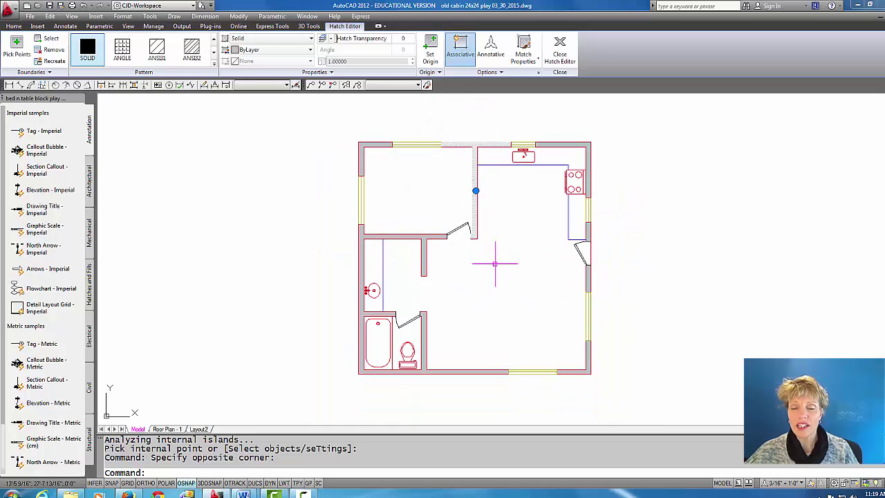
key(Escape)
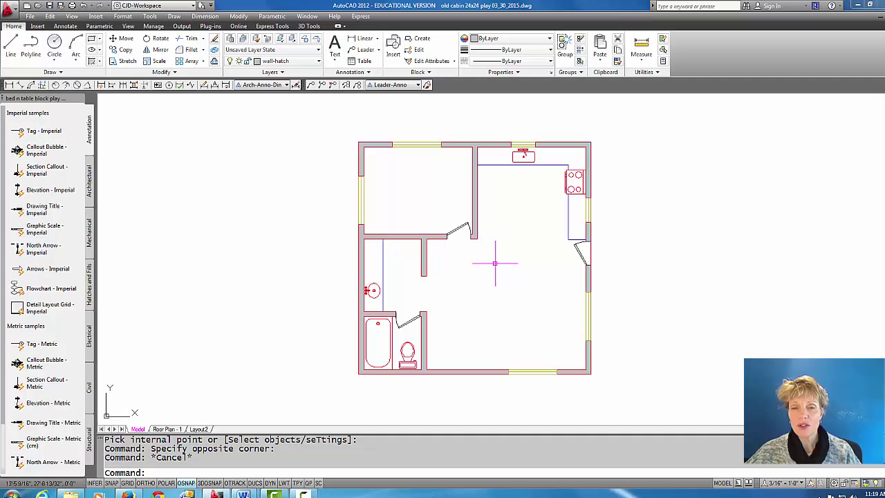
middle_drag(494, 263, 487, 265)
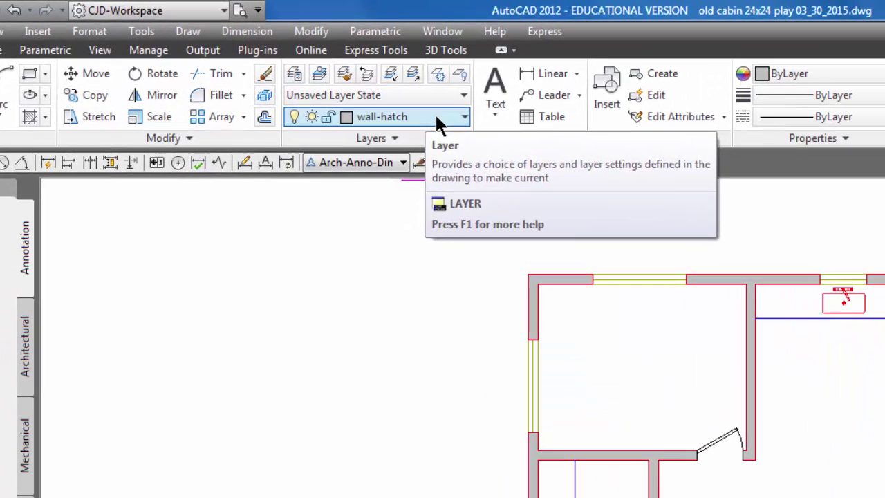
Thaw the text, furniture and dimension layers from the Layer dropdown
click(435, 116)
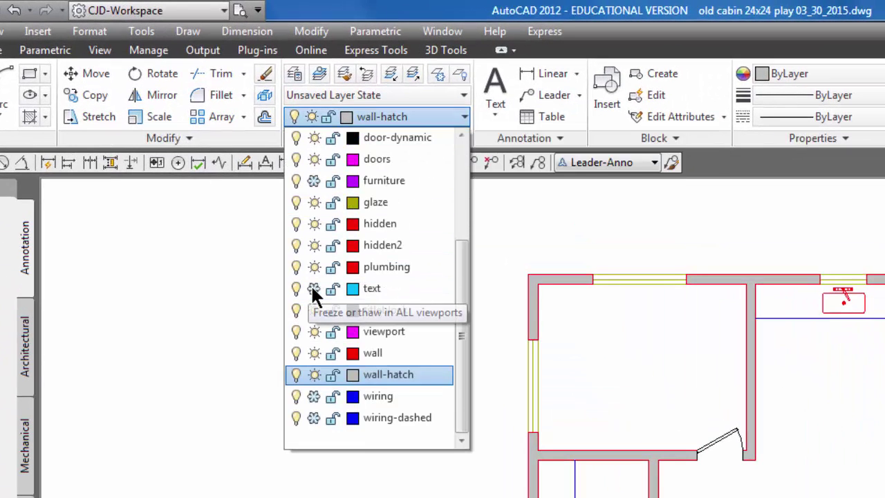
click(313, 288)
drag(457, 273, 460, 234)
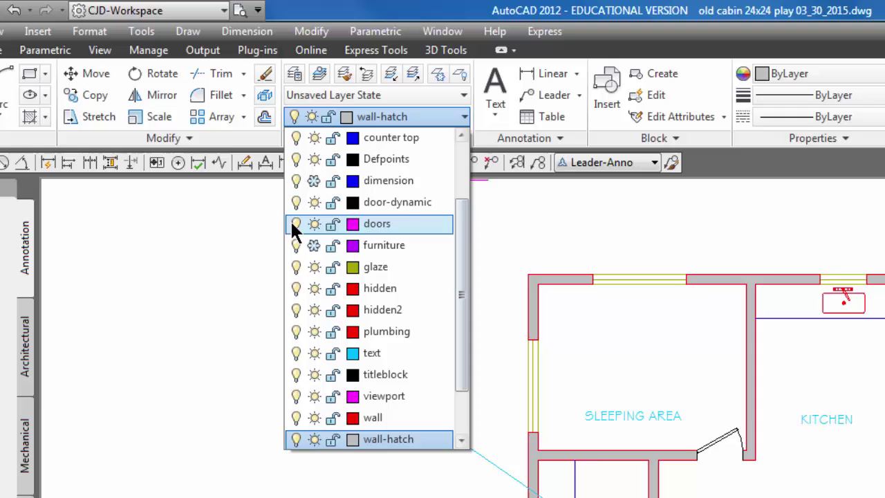
click(313, 245)
click(313, 181)
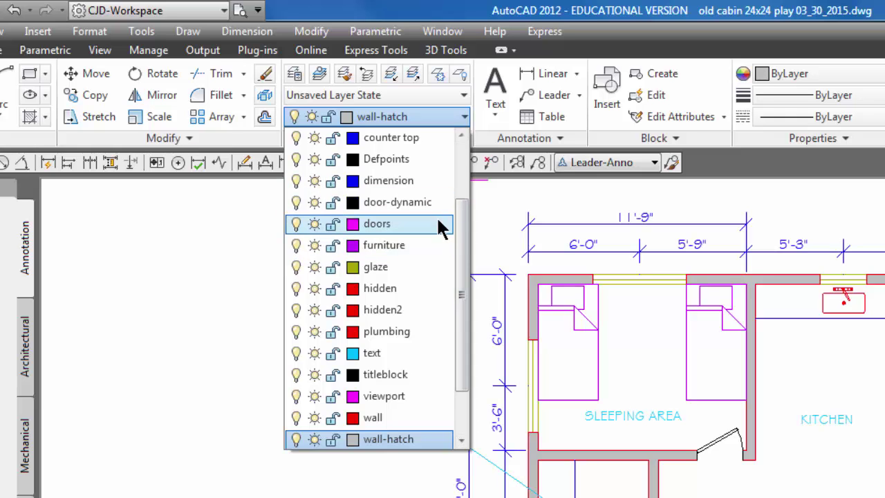
mouse_move(466, 217)
mouse_down()
mouse_move(465, 155)
mouse_move(466, 336)
mouse_up()
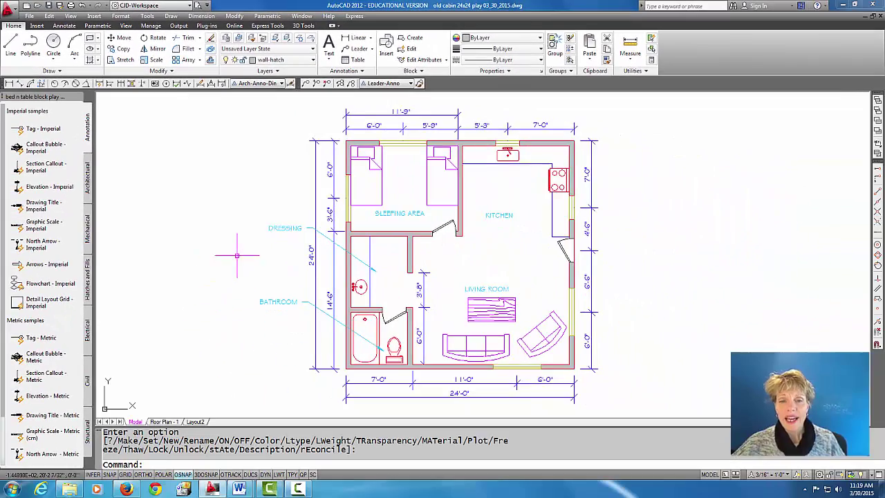
scroll(259, 341, down, 2)
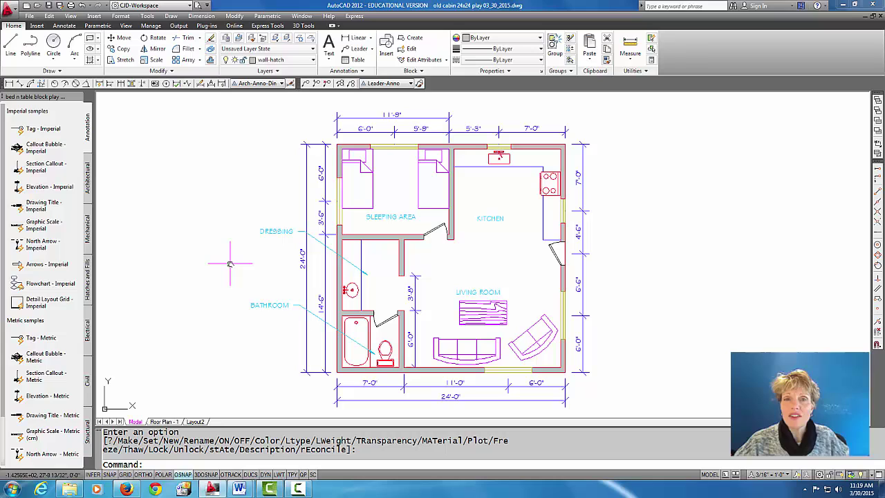